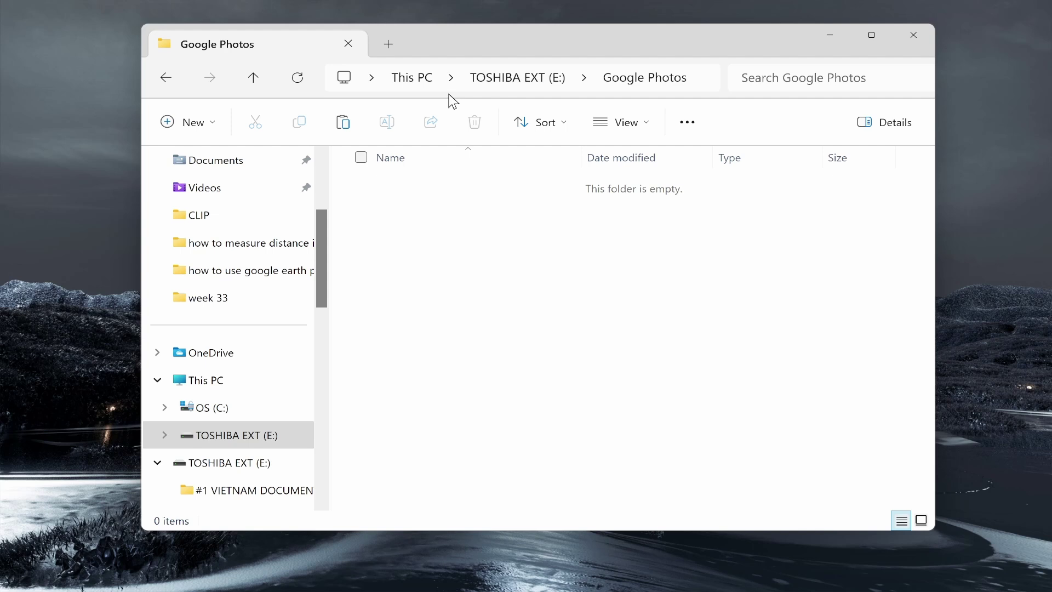
Step: Close the File Explorer window showing the empty Google Photos folder on drive E:
left_click(548, 83)
left_click(913, 35)
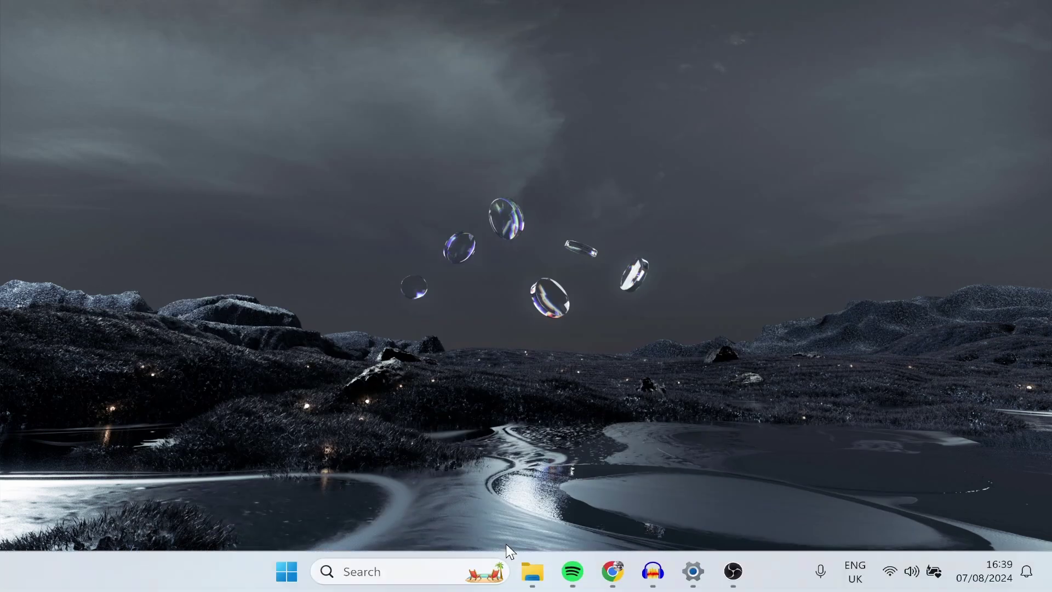
Step: Open the TOSHIBA EXT (E:) drive in File Explorer
left_click(522, 586)
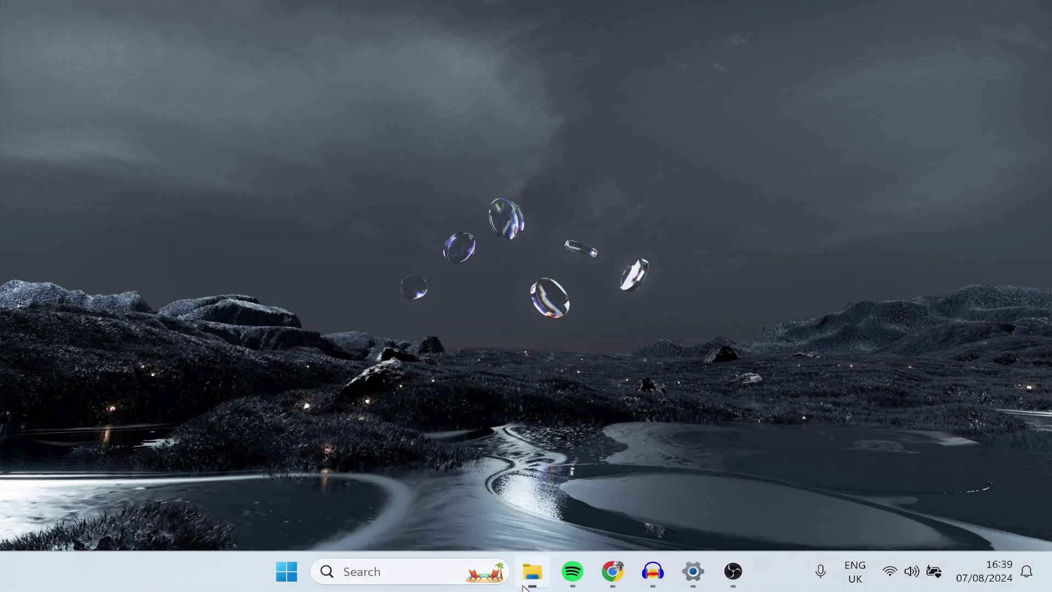
left_click(212, 299)
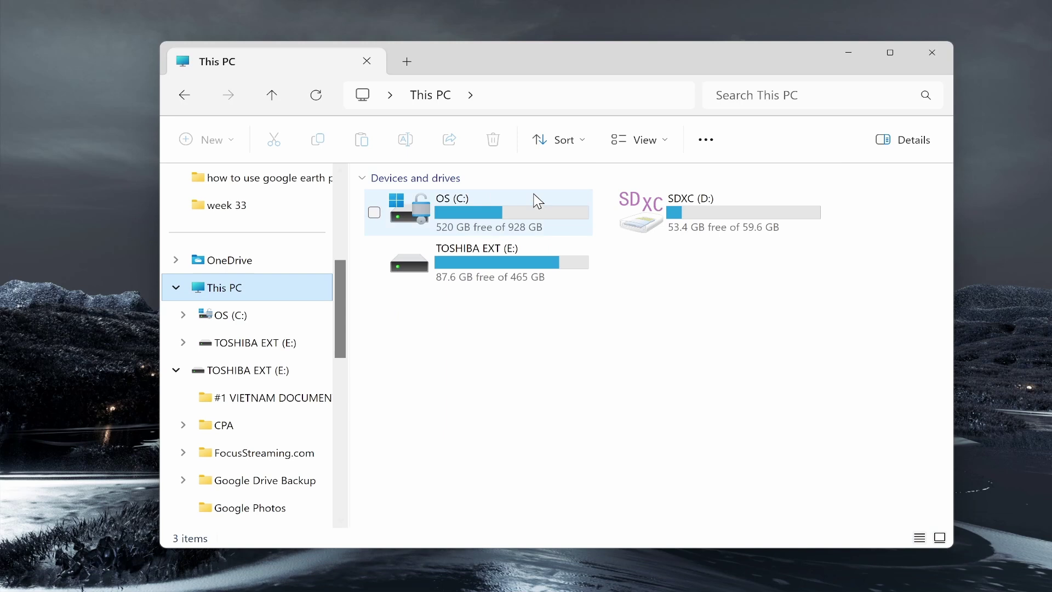
double_click(438, 260)
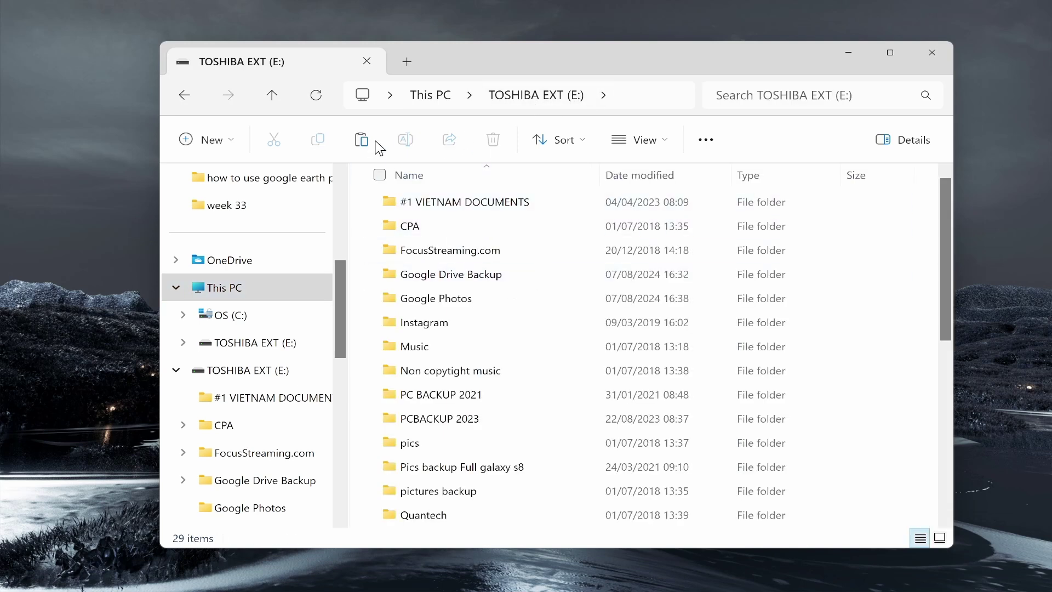
Step: Create a new folder named 'Google Photos Backup' on the drive and open it
left_click(193, 141)
left_click(213, 191)
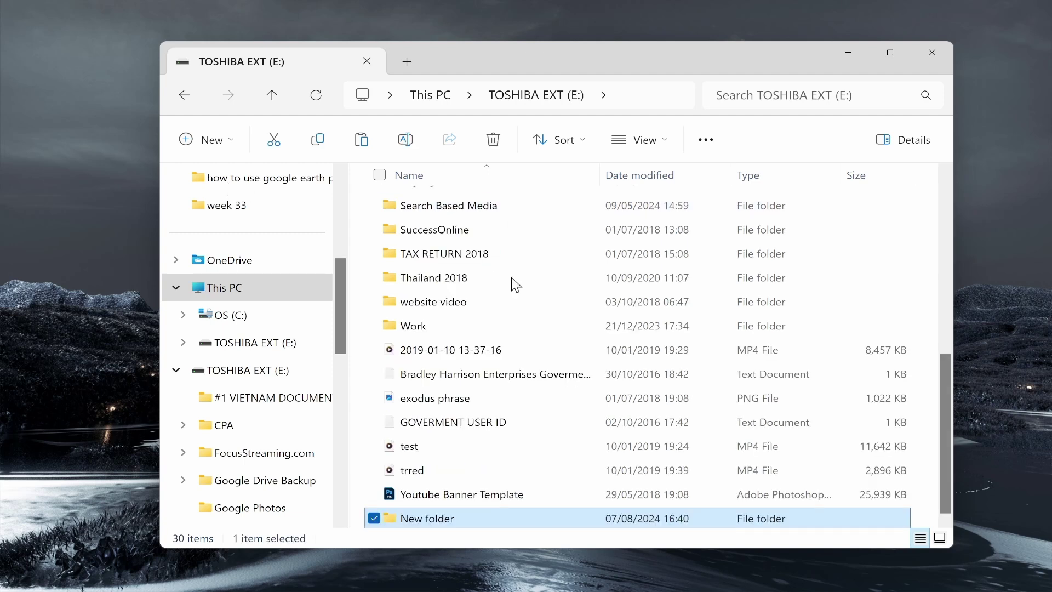
right_click(479, 513)
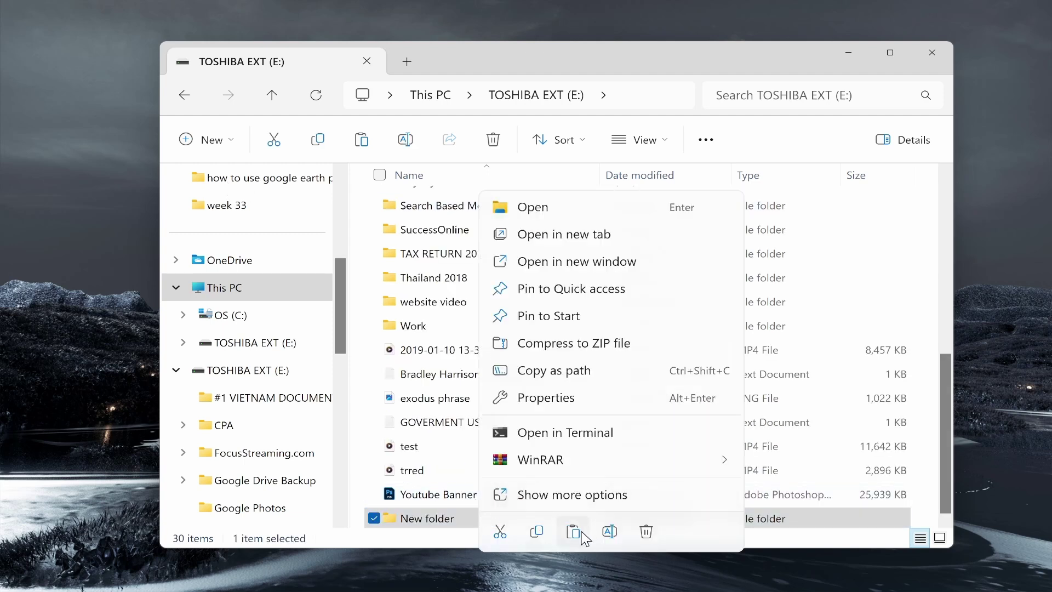
left_click(611, 532)
type("Google Ph")
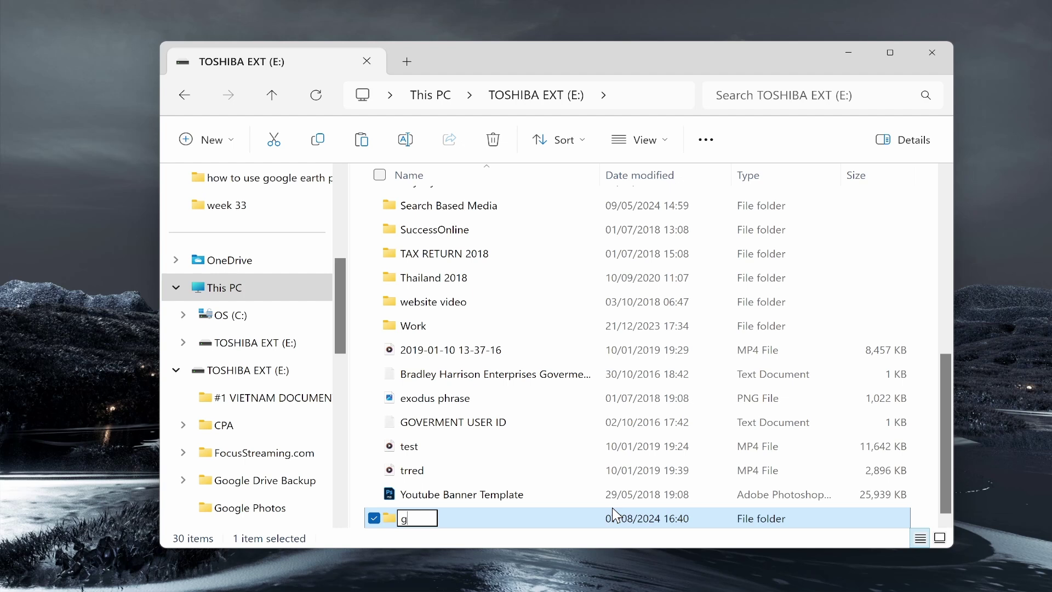
type("otos Backup")
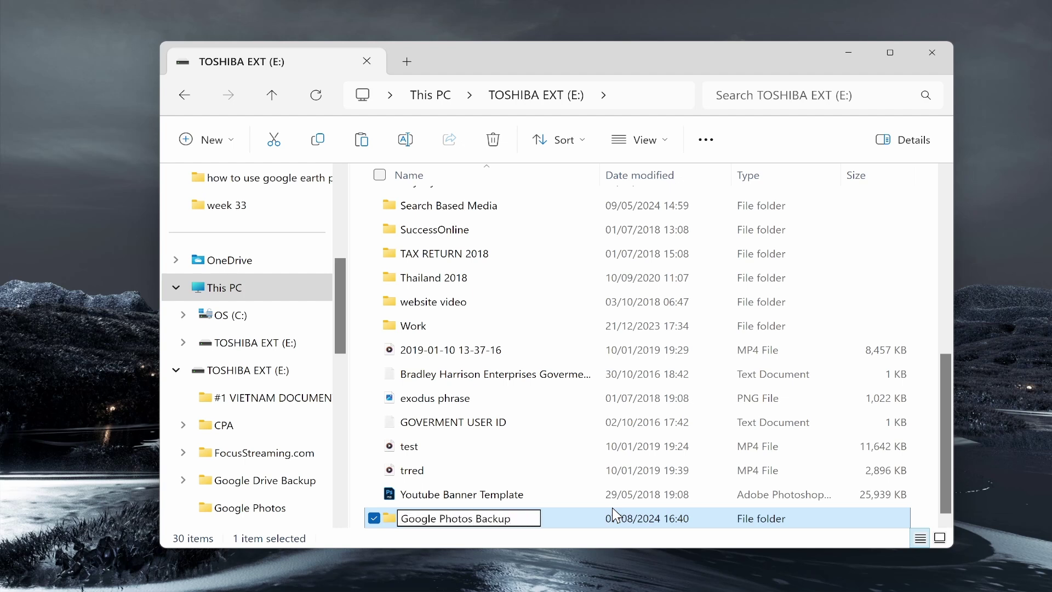
key("Return")
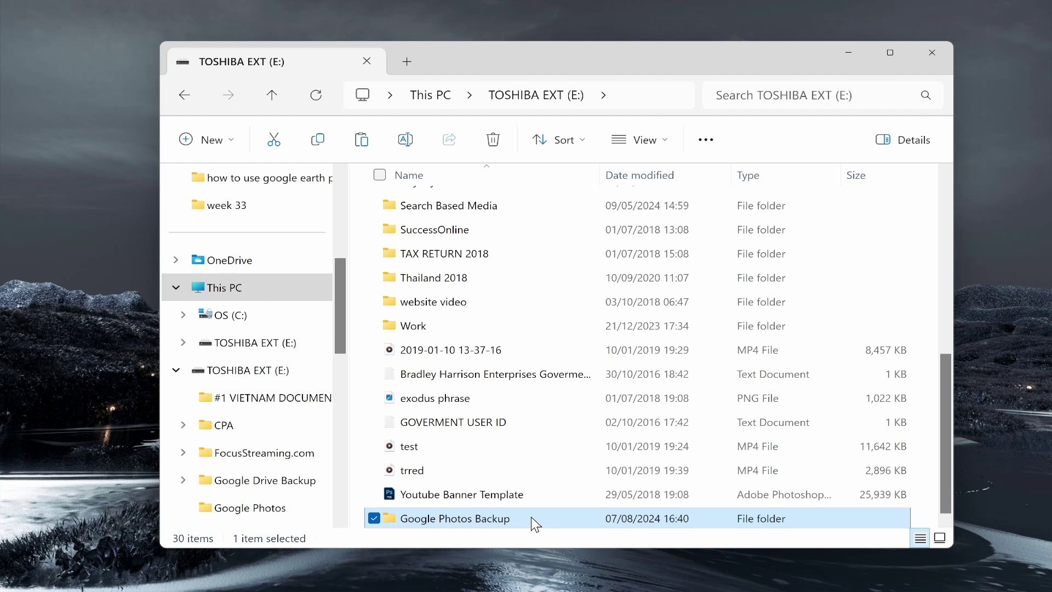
double_click(551, 519)
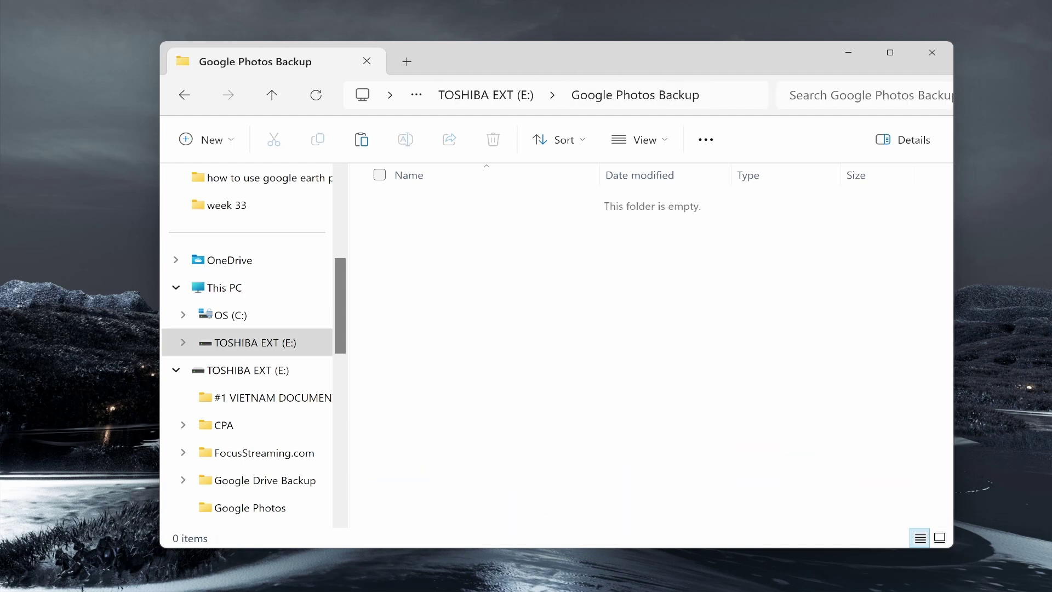
Step: Bring the Chrome window showing the Google Photos library to the front
mouse_move(612, 572)
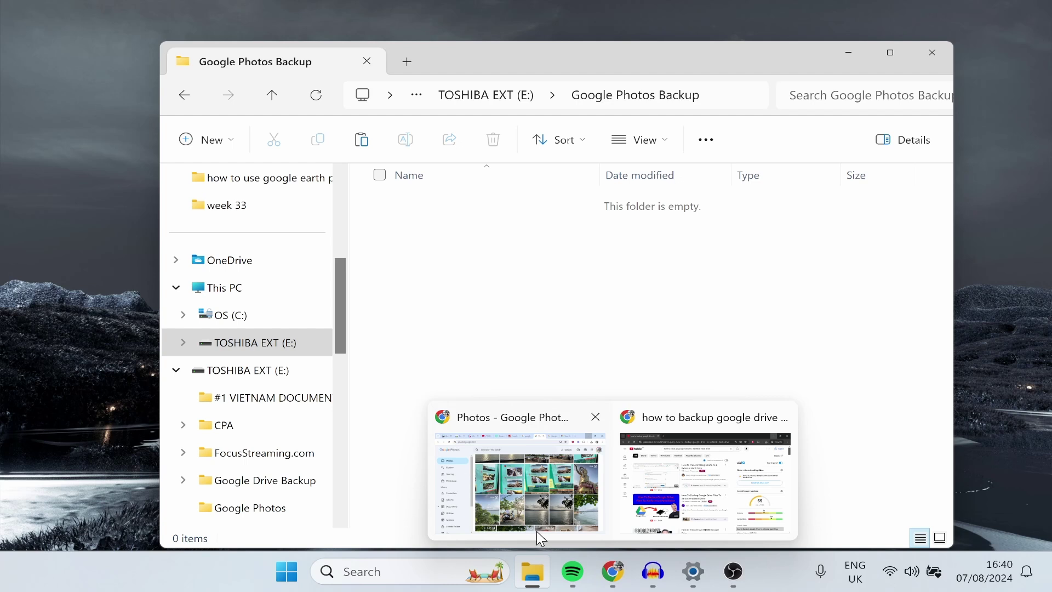
left_click(538, 534)
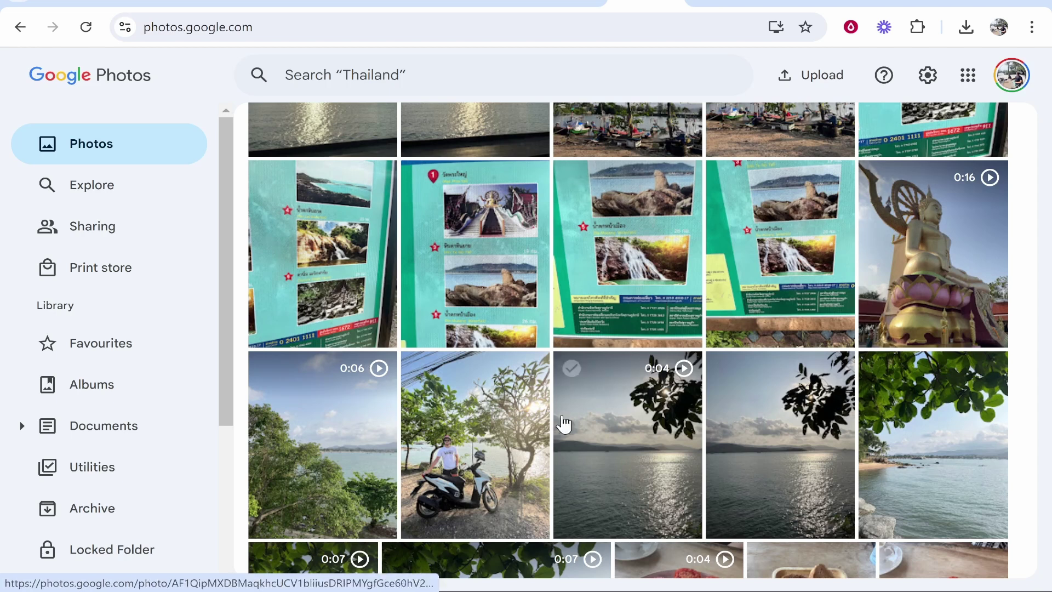
Step: Search Google for 'google takeout' and open the takeout.google.com export page
left_click(728, 3)
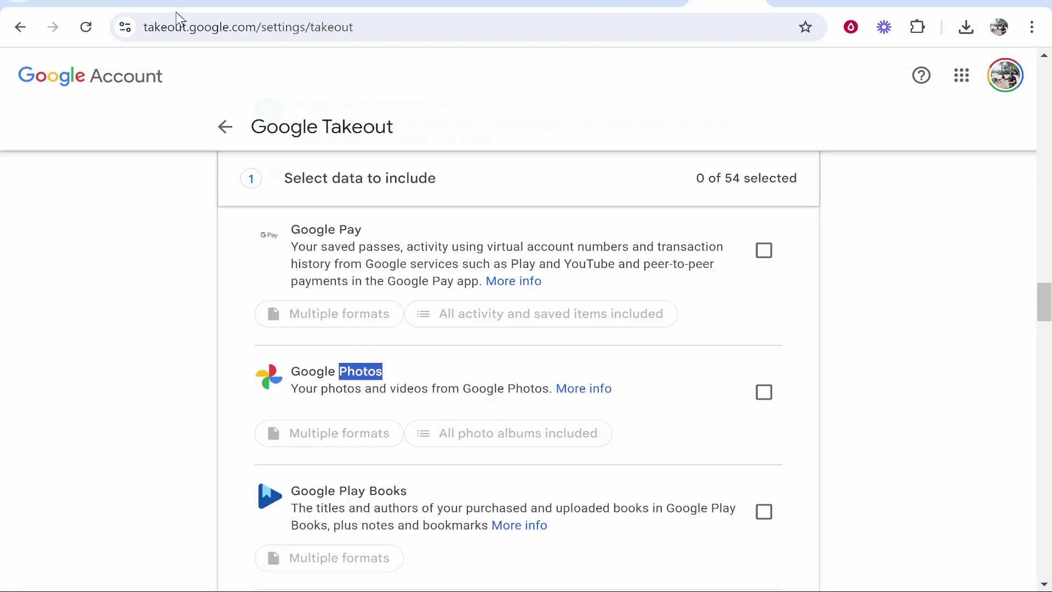
left_click(241, 29)
type("go")
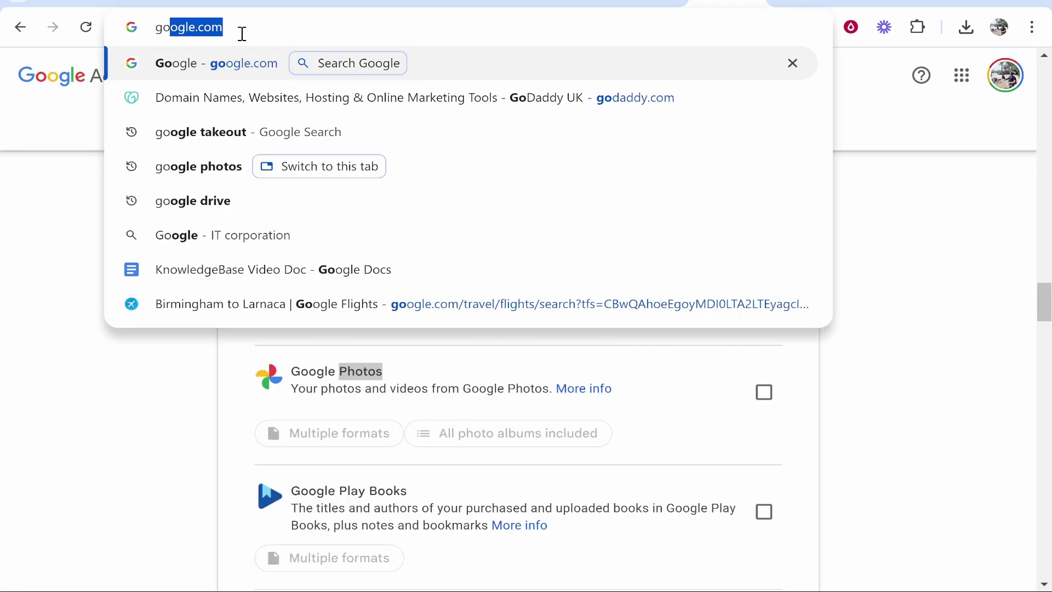
key("Return")
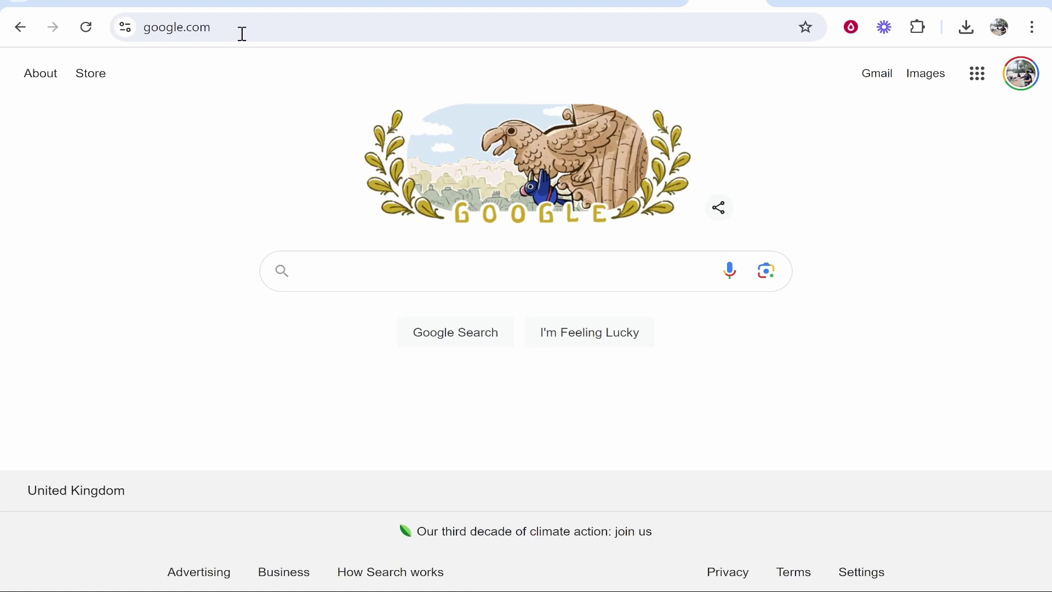
type("google takeout")
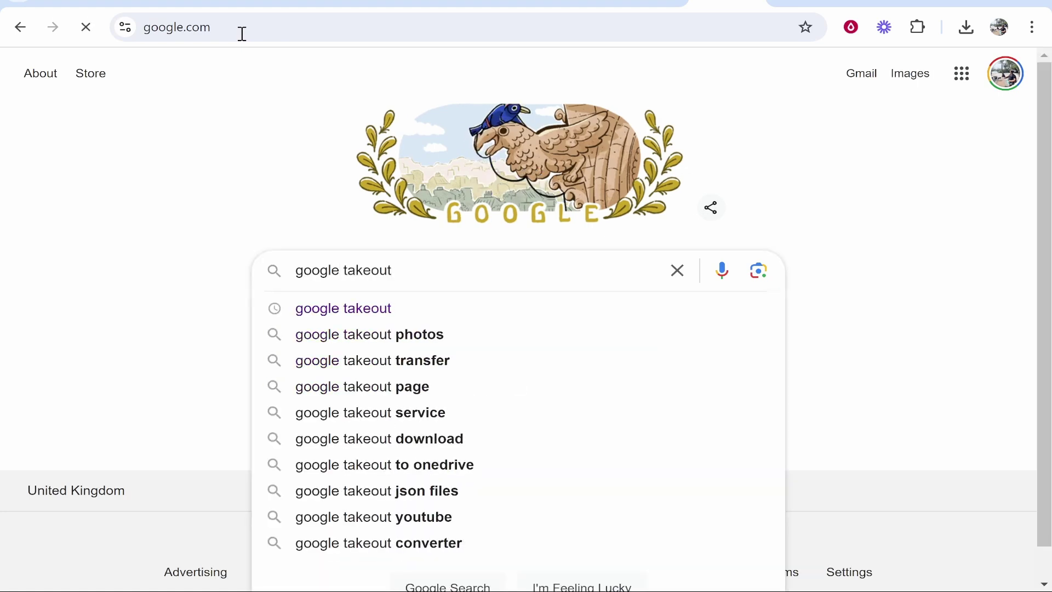
key("Return")
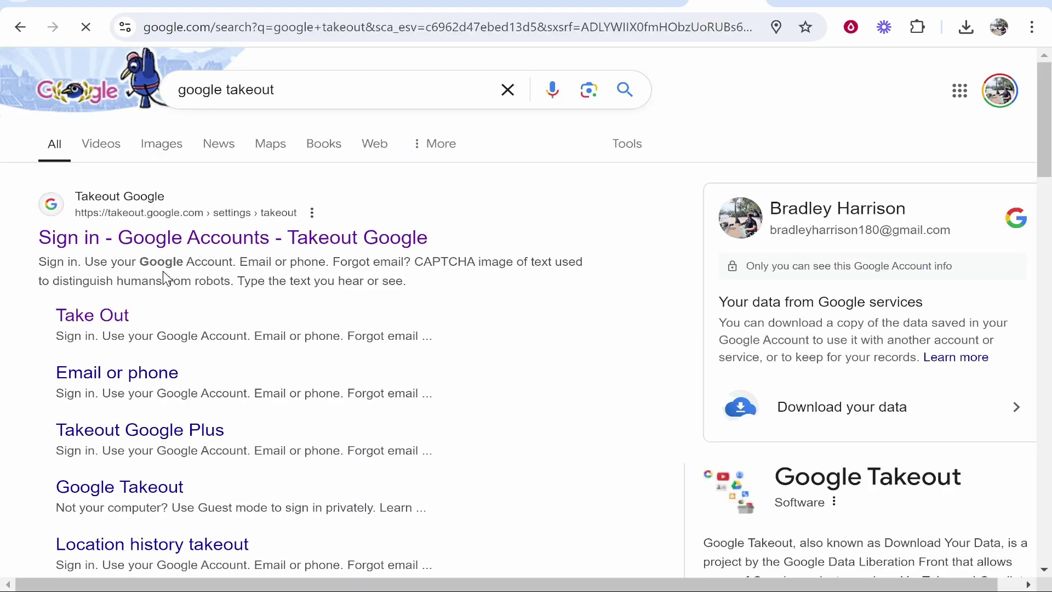
left_click(93, 242)
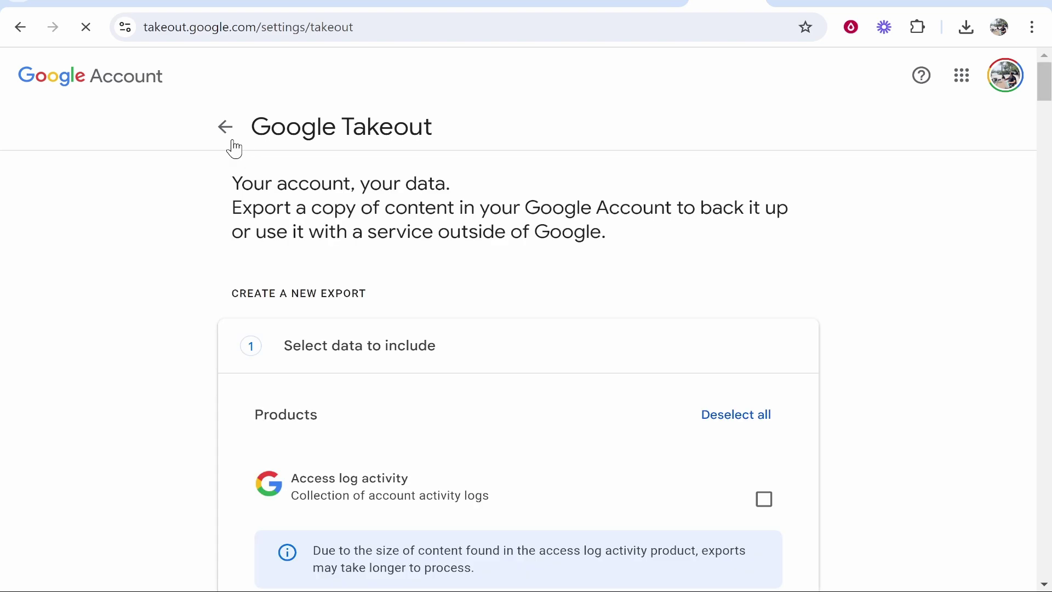
Step: Deselect every product in the Takeout export list
left_click_drag(252, 125, 499, 142)
left_click(454, 125)
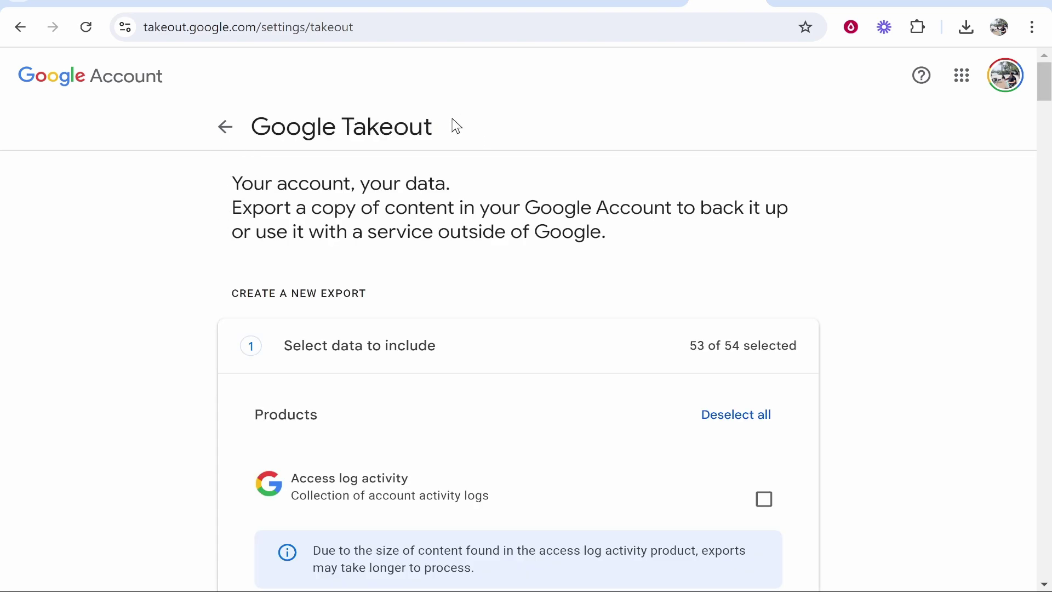
scroll(477, 159, "down", 3)
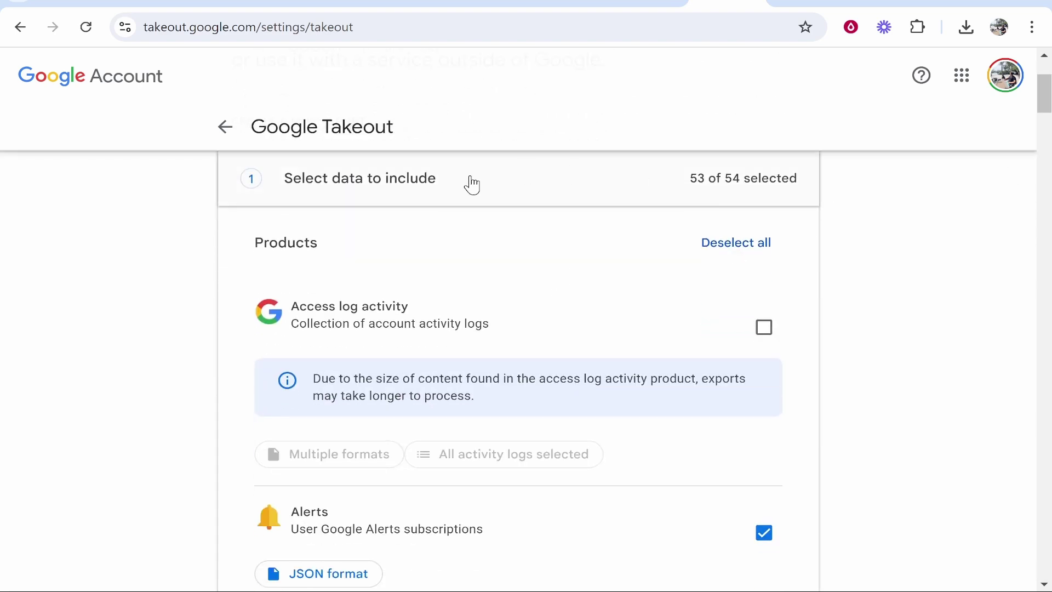
left_click(740, 245)
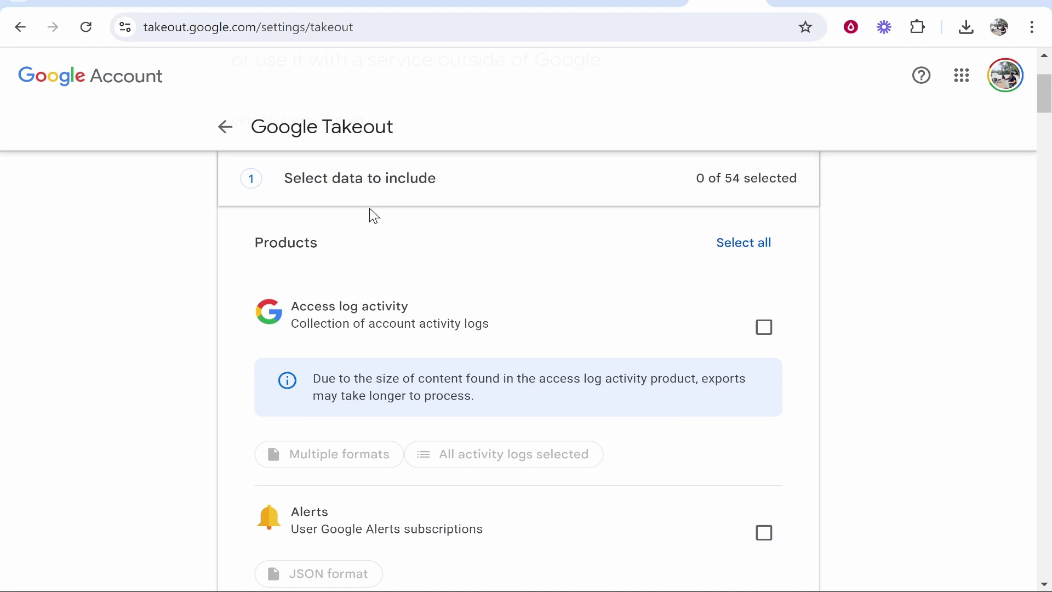
scroll(458, 329, "down", 6)
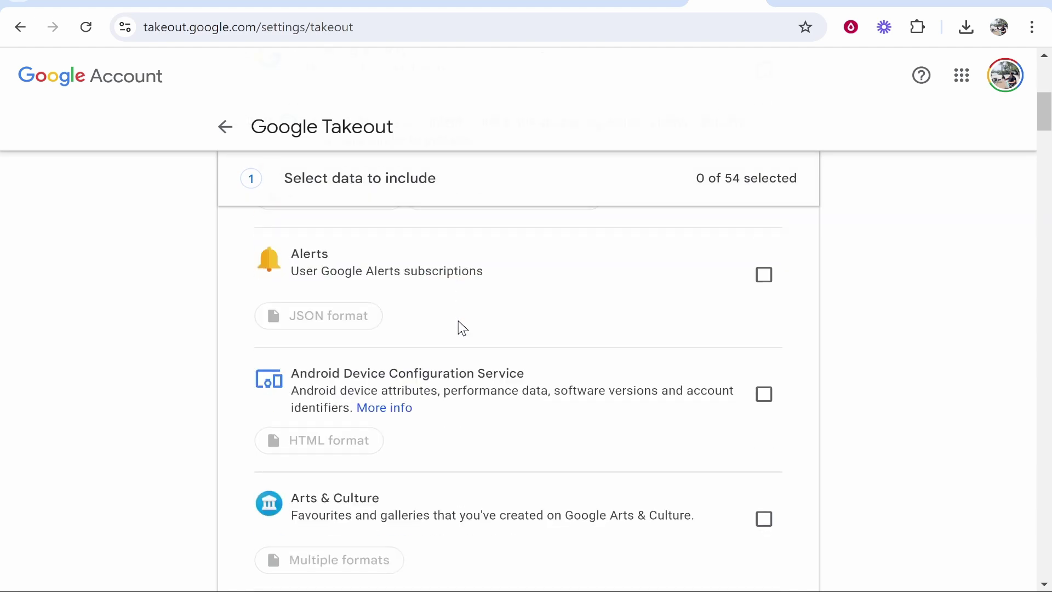
scroll(474, 476, "up", 9)
scroll(894, 282, "down", 2)
scroll(891, 278, "down", 8)
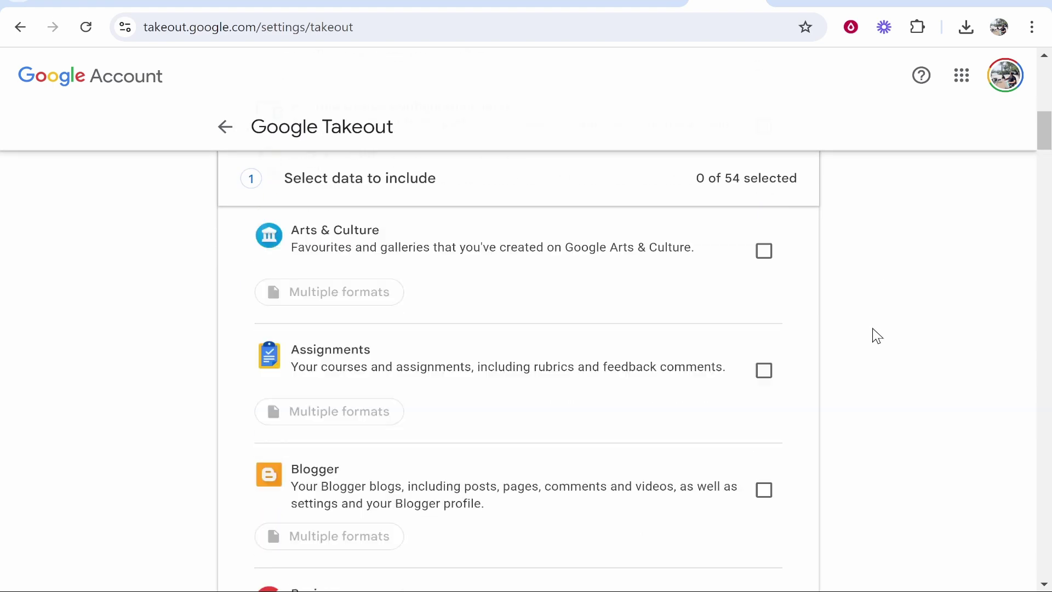
scroll(874, 336, "up", 10)
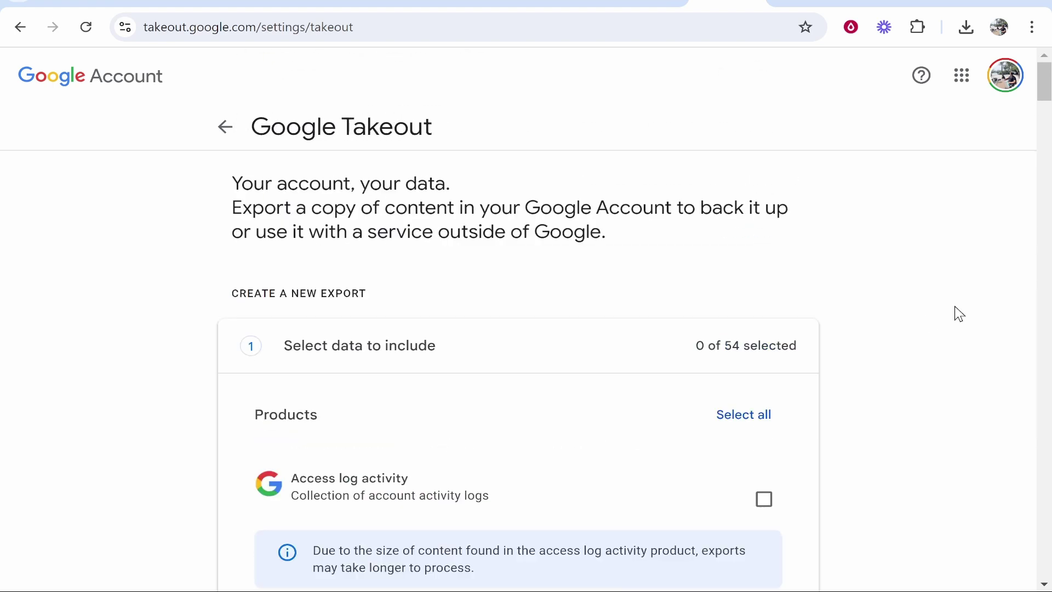
Step: Find 'photos' on the page and tick Google Photos as the only product
key("ctrl+f")
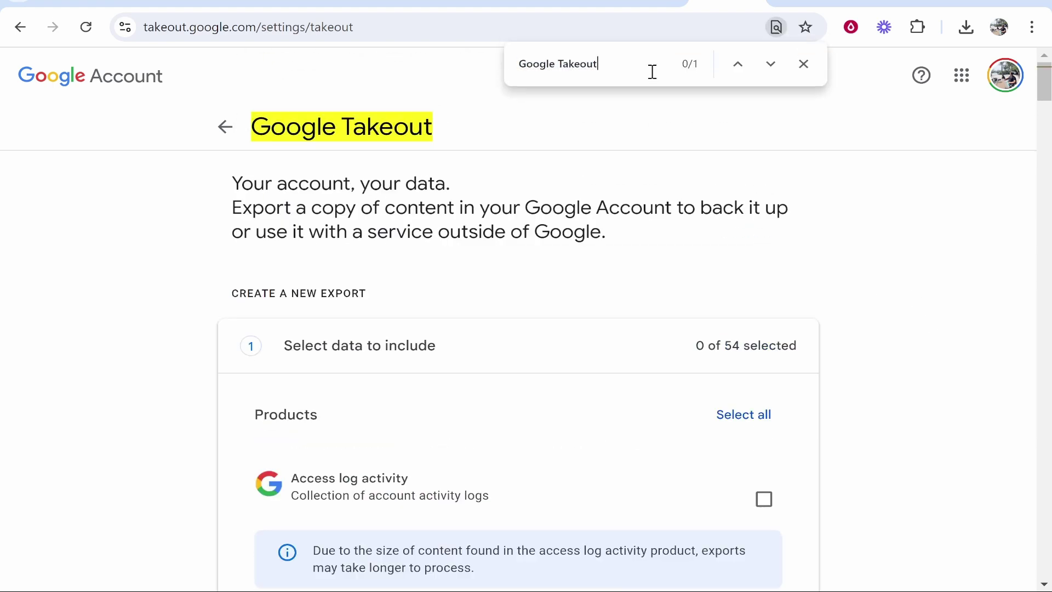
left_click_drag(651, 71, 491, 68)
left_click(585, 64)
left_click_drag(595, 64, 519, 64)
key("BackSpace")
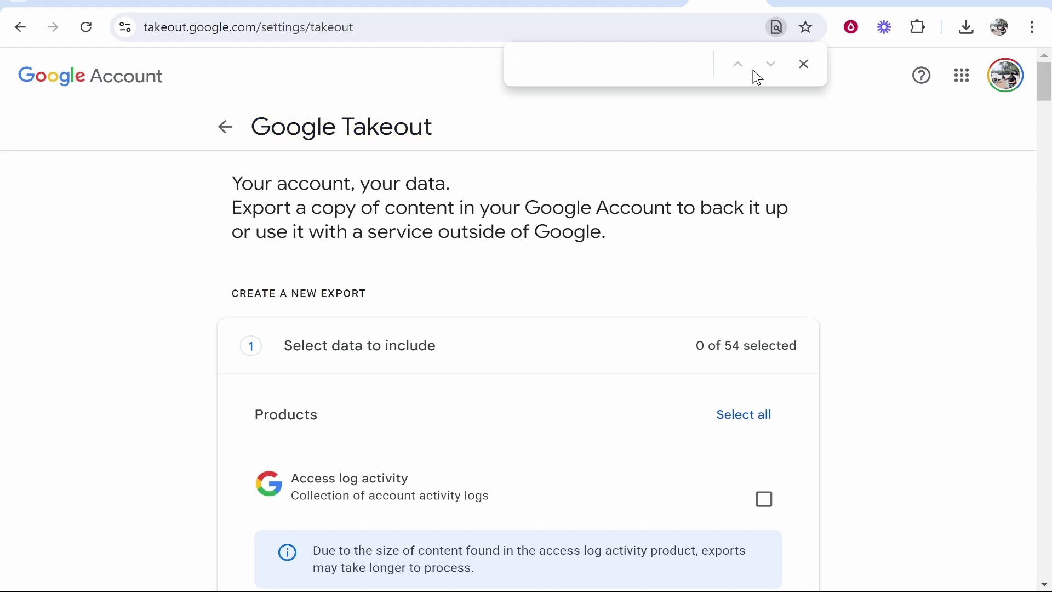
type("photos")
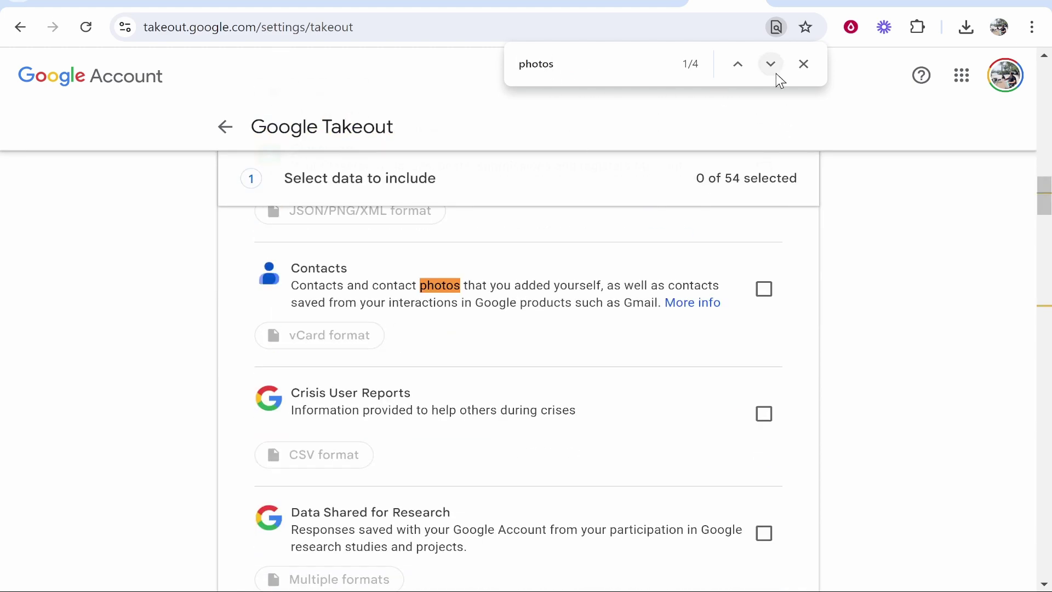
left_click(772, 65)
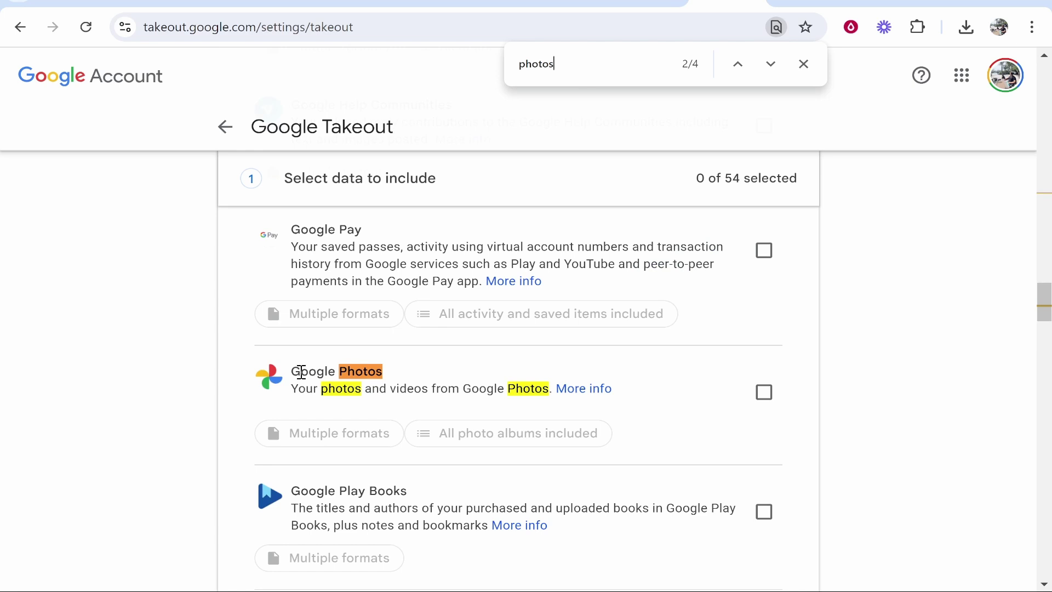
left_click_drag(298, 373, 390, 371)
left_click(396, 376)
left_click(763, 393)
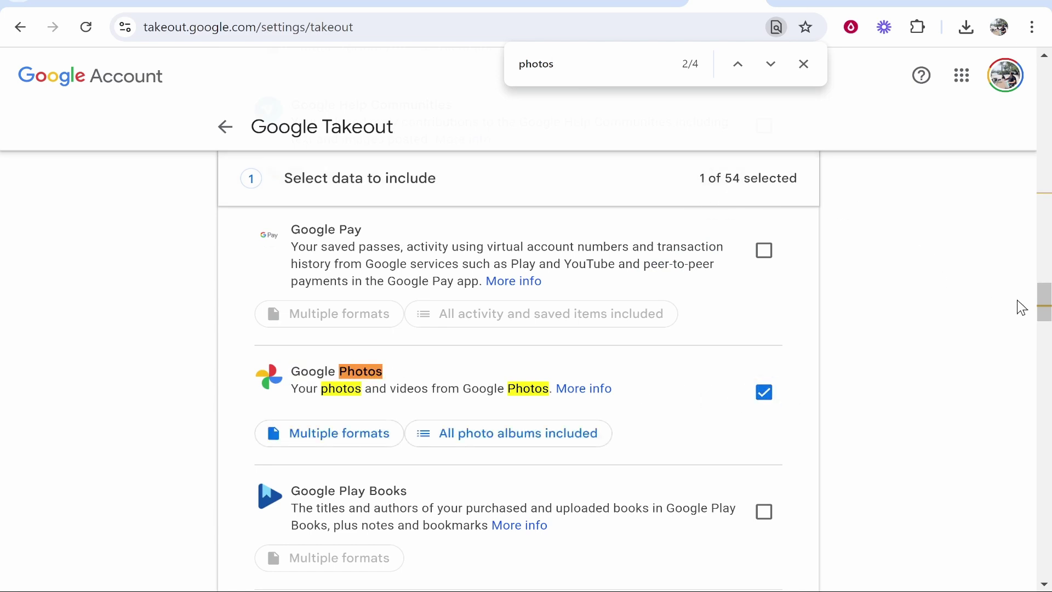
scroll(1022, 308, "down", 15)
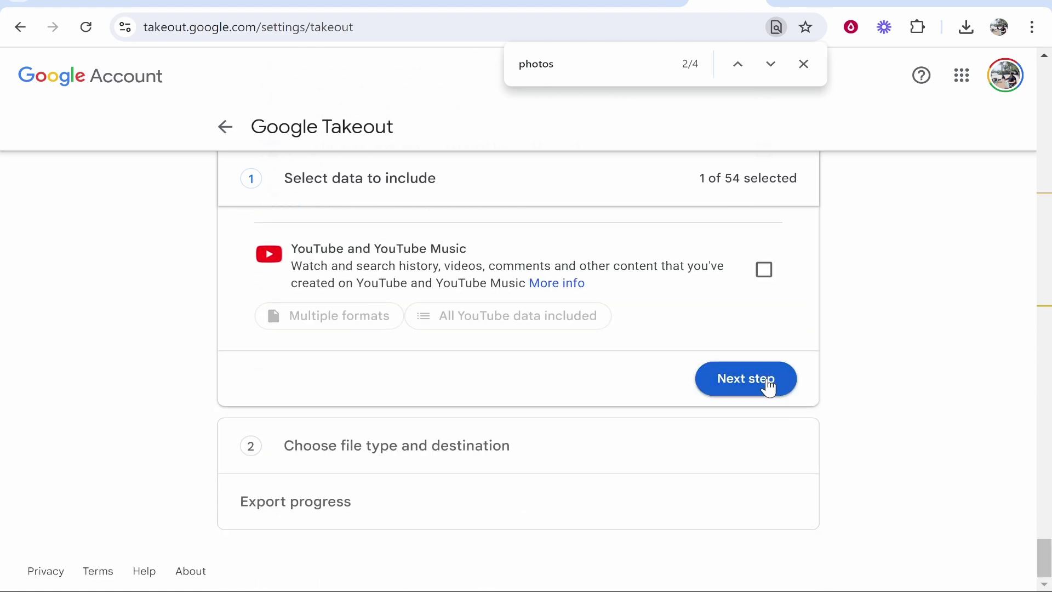
scroll(775, 438, "up", 2)
Step: Continue to step 2 and keep email download link, .zip type and 2 GB size
left_click(740, 465)
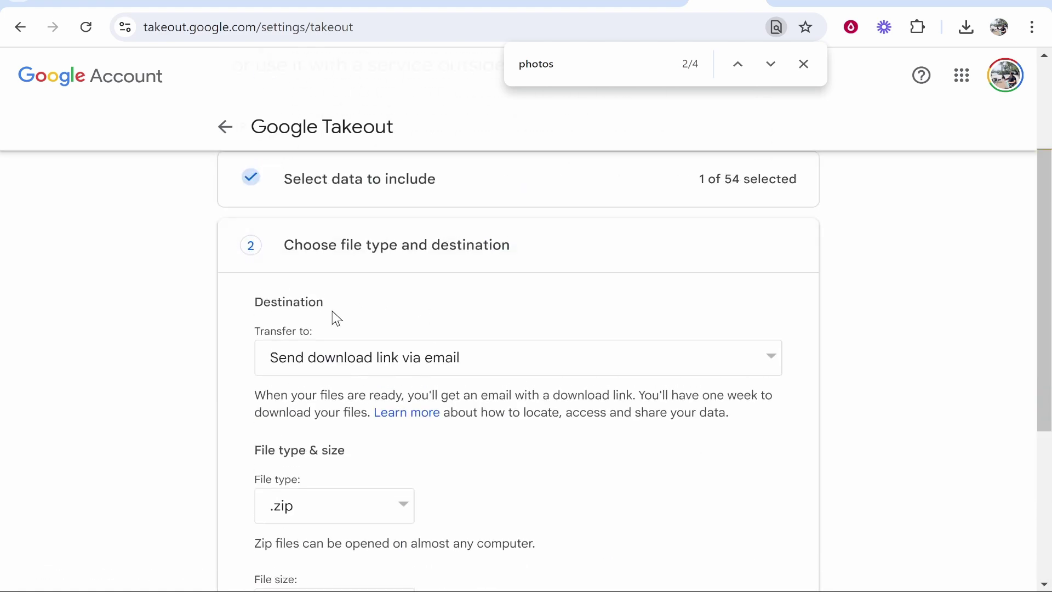
scroll(369, 303, "down", 1)
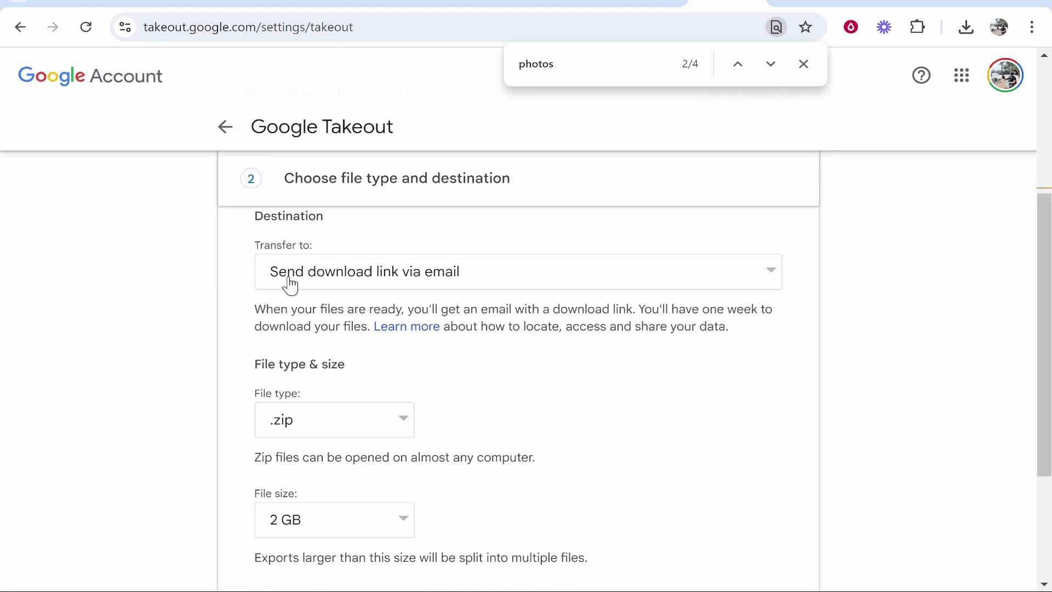
left_click(803, 64)
scroll(438, 250, "down", 2)
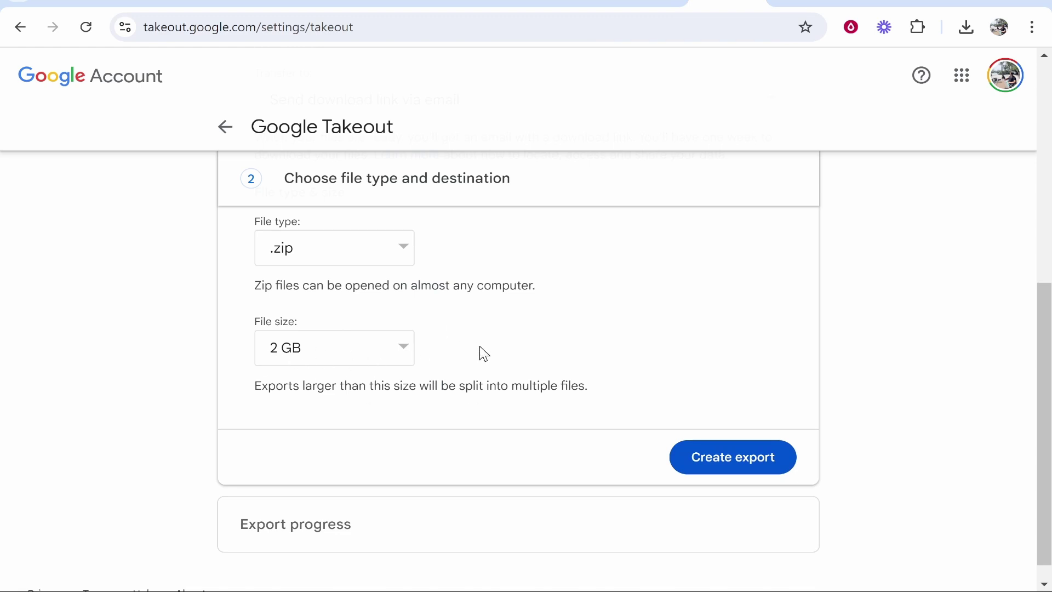
left_click(726, 470)
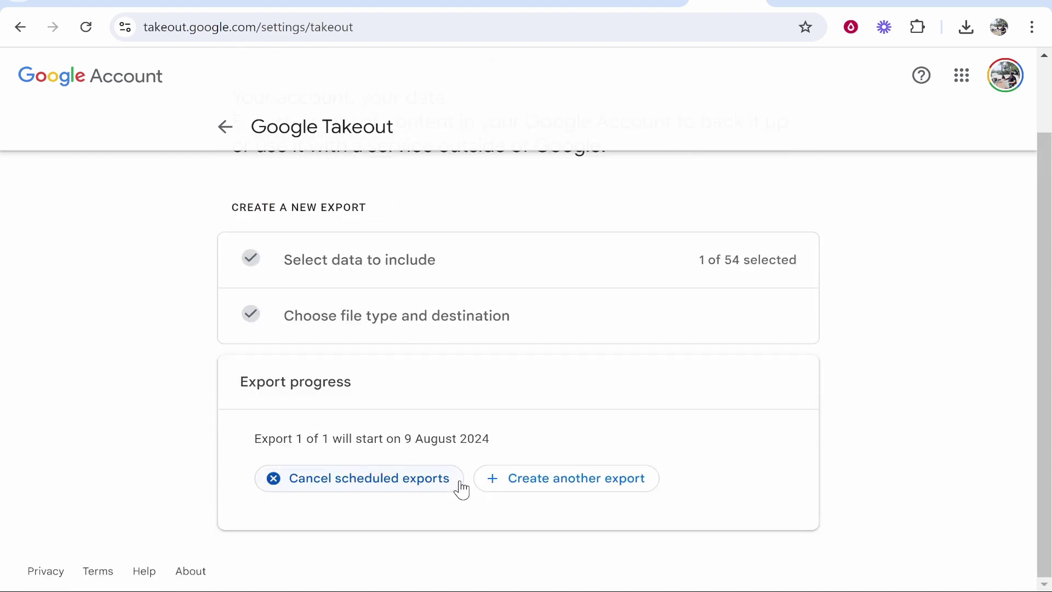
left_click_drag(406, 439, 491, 439)
left_click(479, 437)
mouse_move(1022, 576)
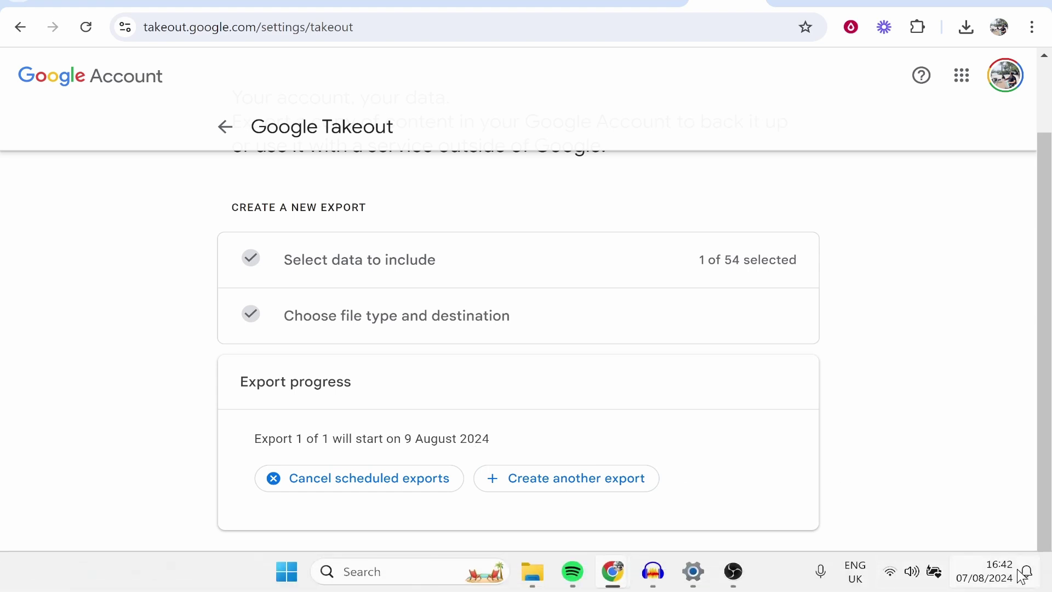
left_click_drag(489, 439, 408, 441)
left_click(462, 456)
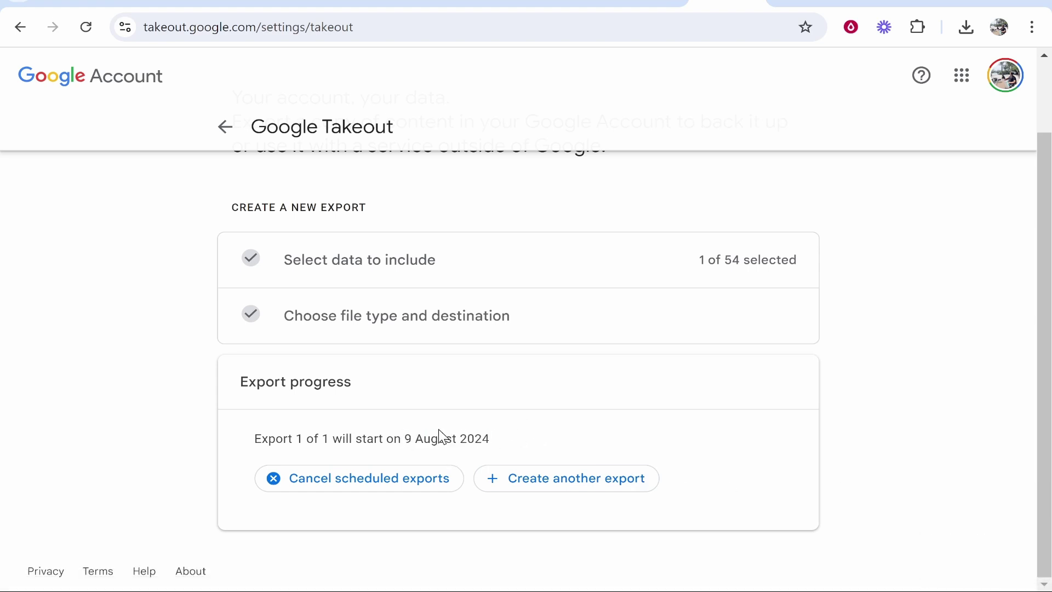
Step: Review the 'Your Google data is ready to download' email and Chrome's recent downloads
key("ctrl+Tab")
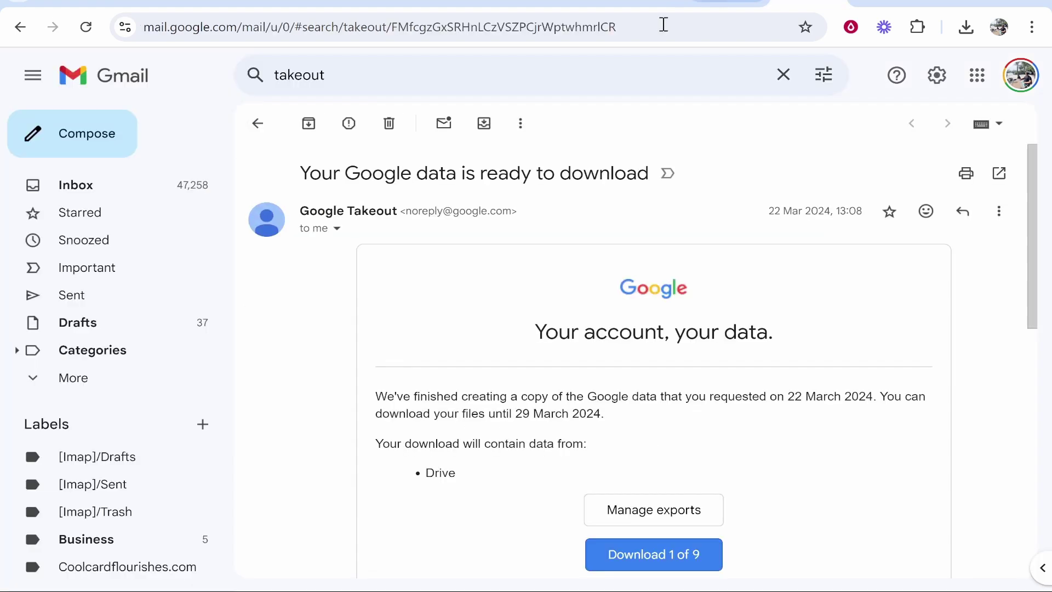
left_click_drag(547, 324, 693, 324)
left_click(767, 325)
scroll(620, 384, "down", 3)
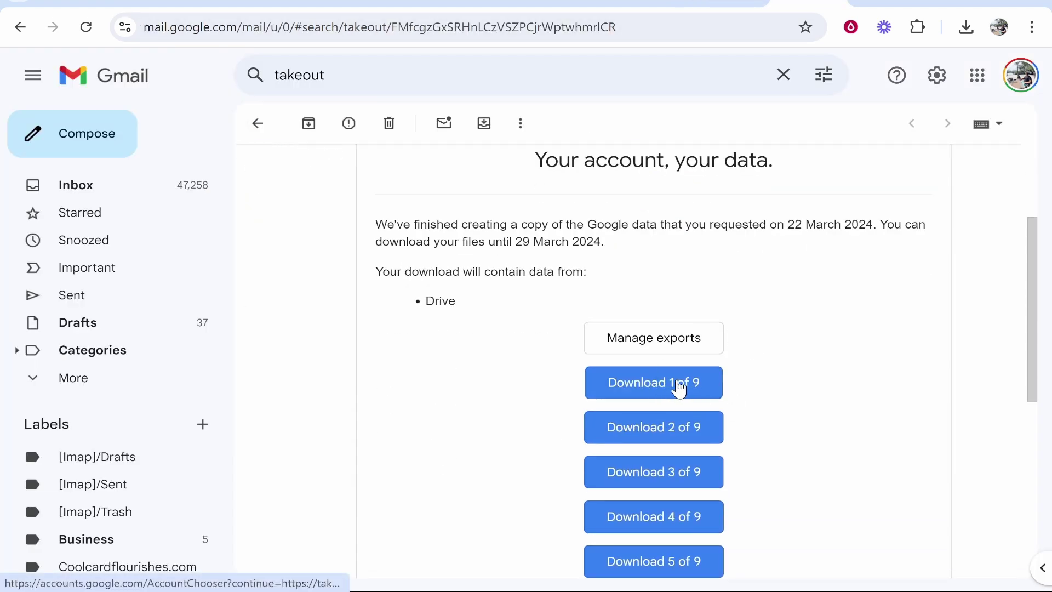
scroll(617, 417, "down", 2)
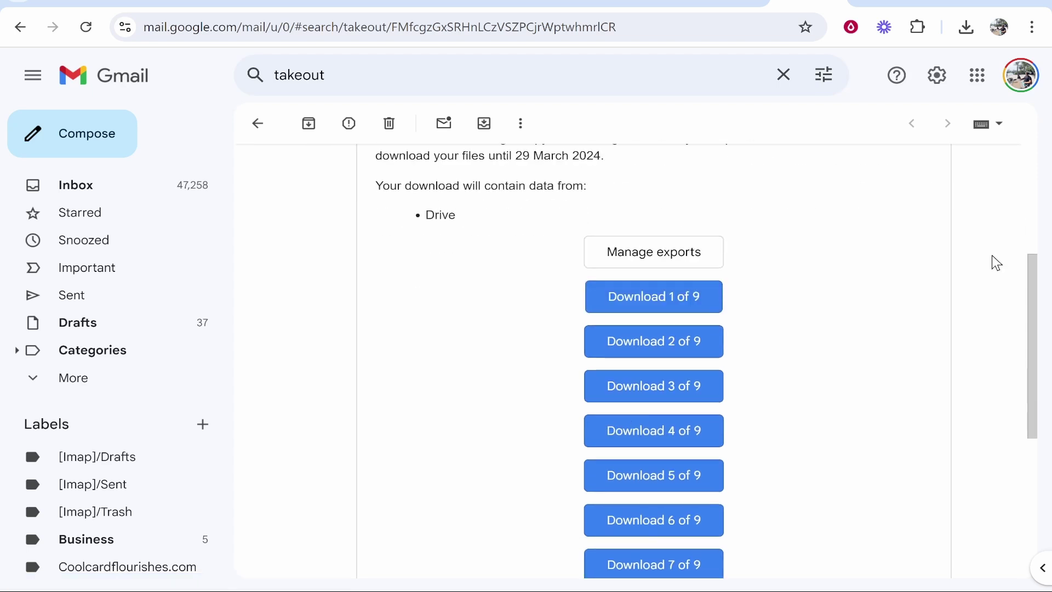
left_click(967, 27)
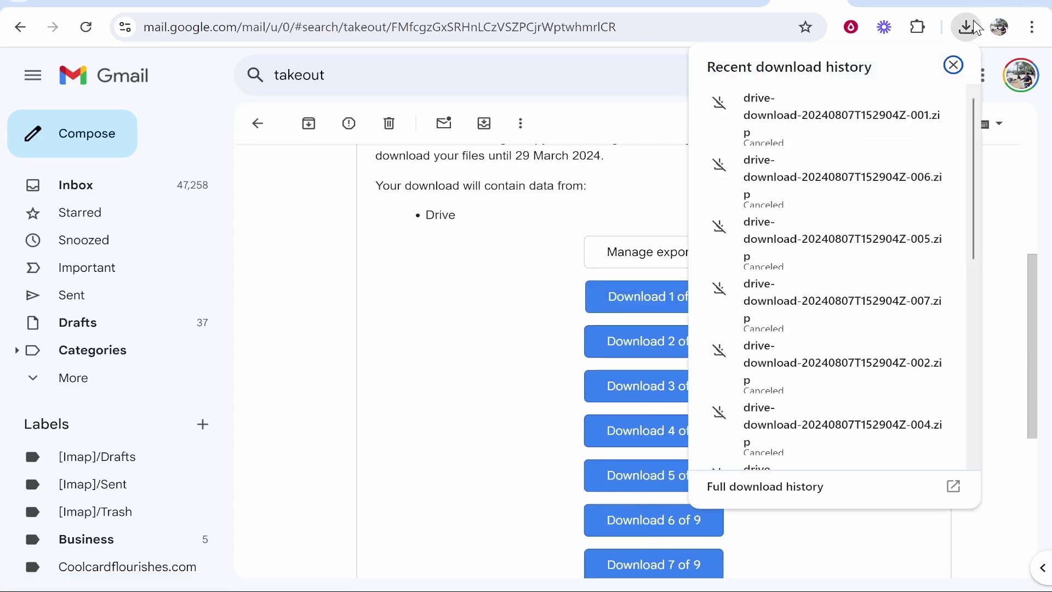
scroll(817, 230, "down", 3)
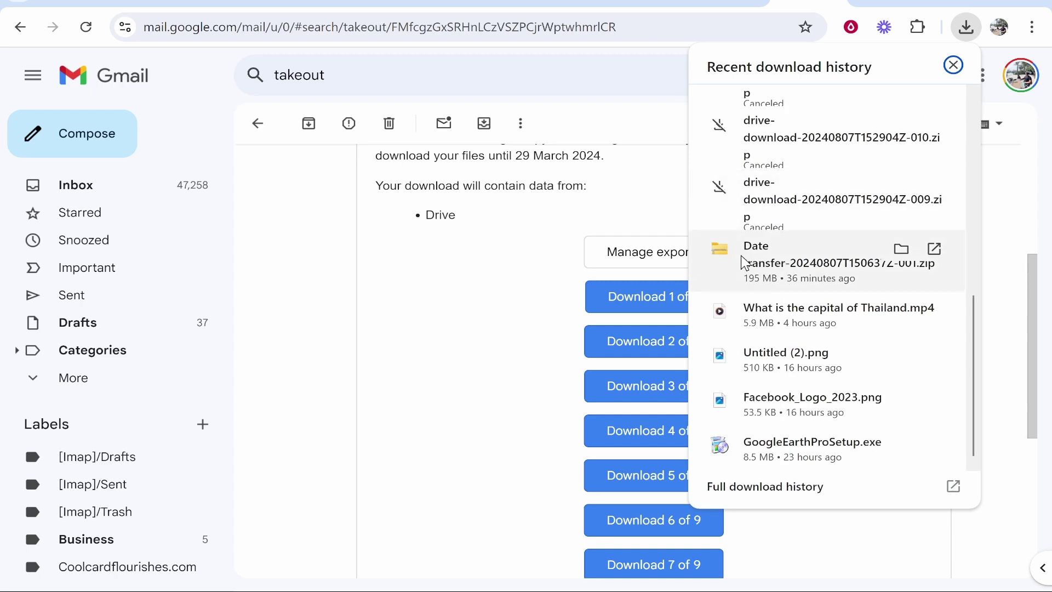
left_click(594, 274)
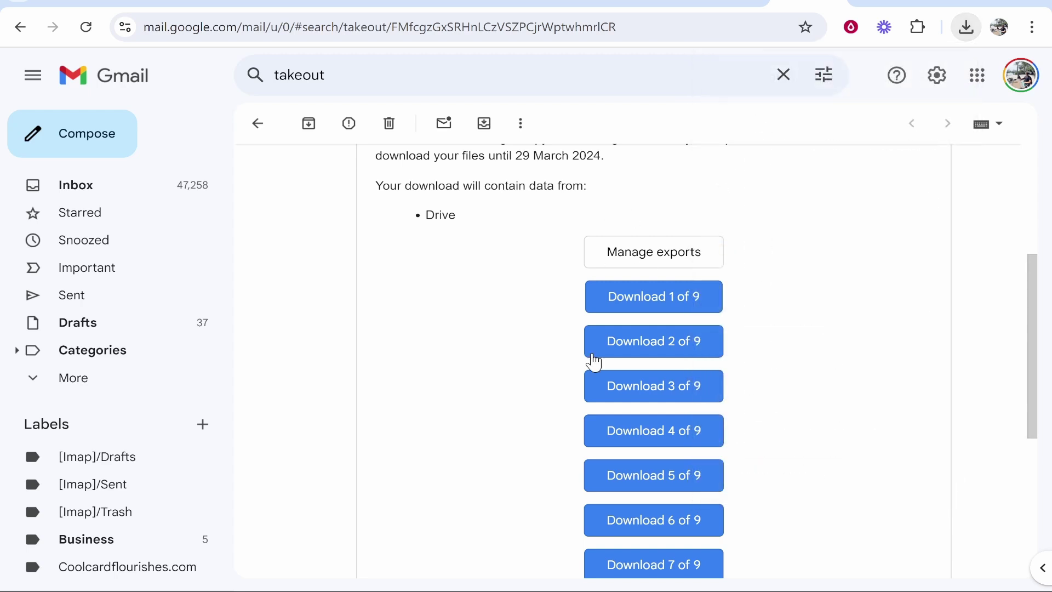
Step: Copy the 'Date transfer-20240807T150637Z-001' zip from the Downloads folder
left_click(531, 580)
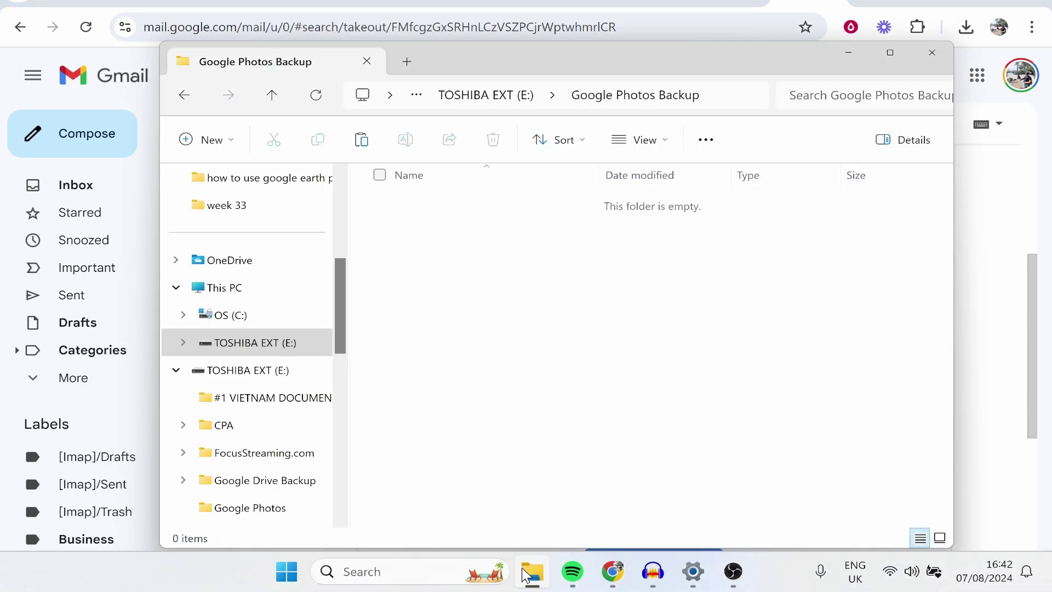
scroll(238, 351, "up", 4)
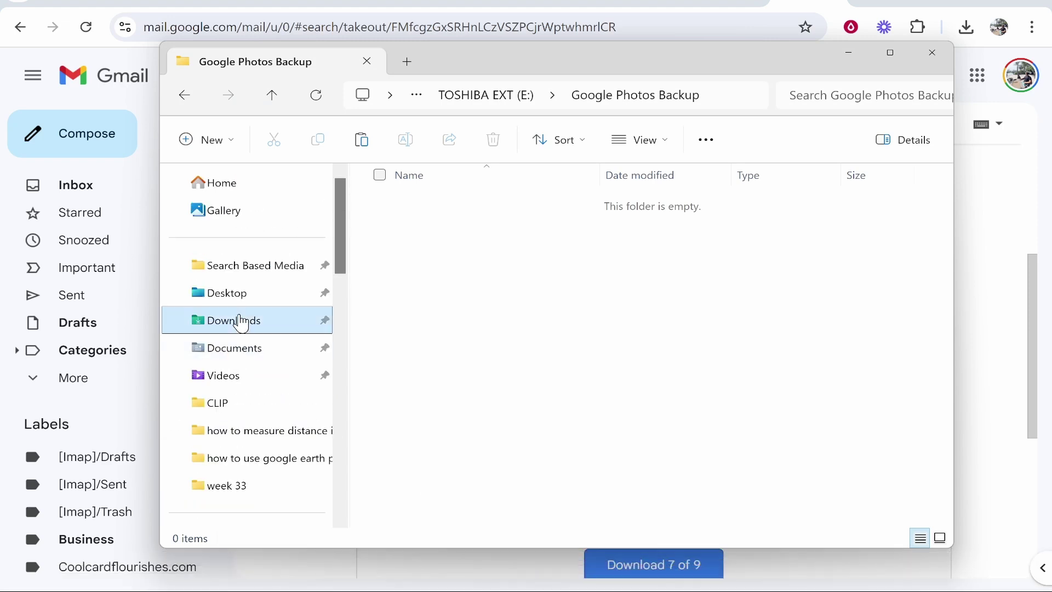
left_click(241, 322)
left_click(485, 225)
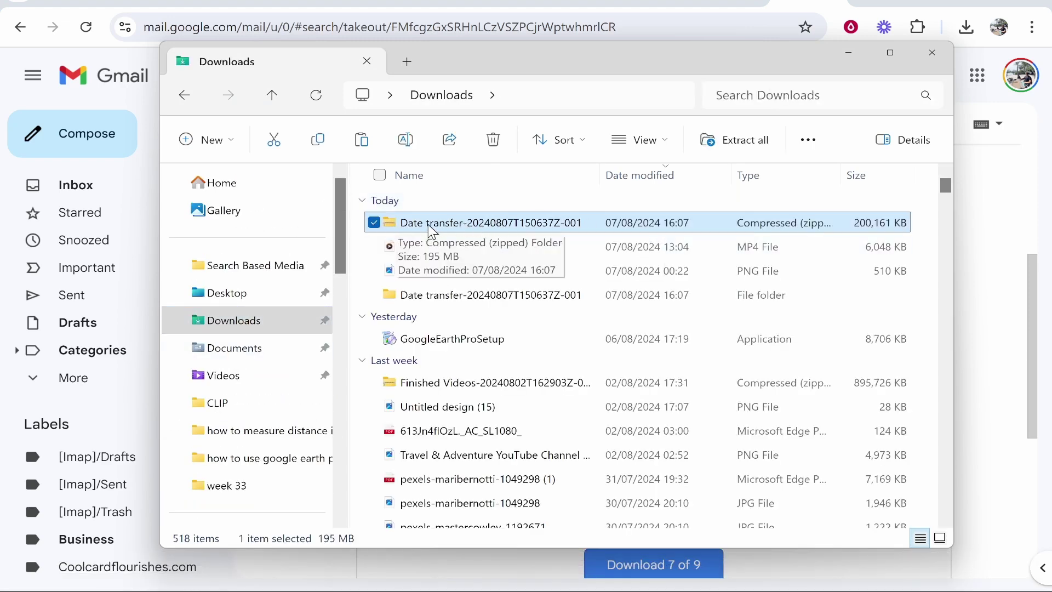
right_click(475, 223)
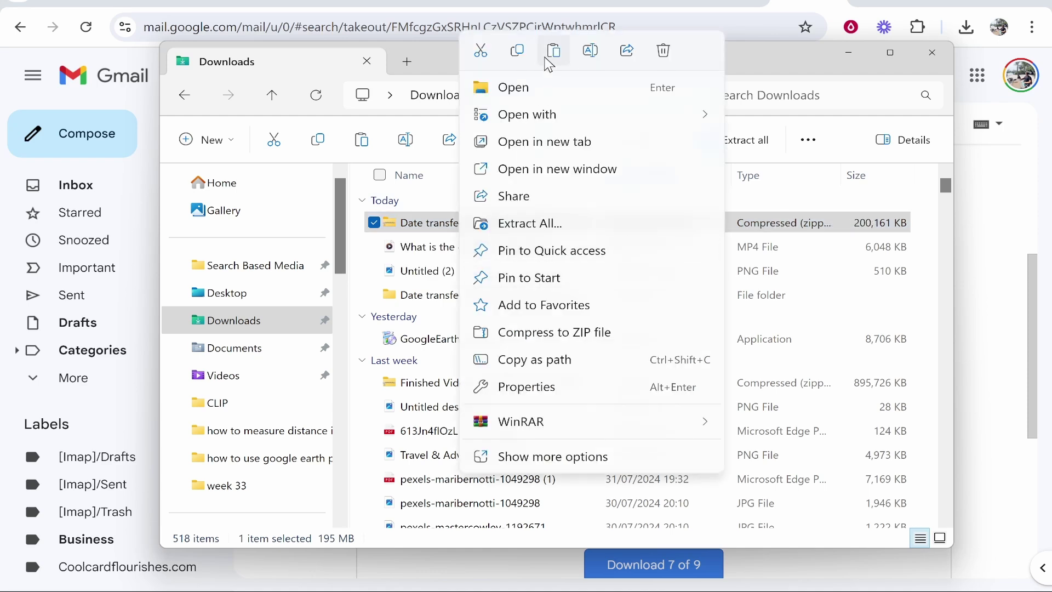
left_click(517, 51)
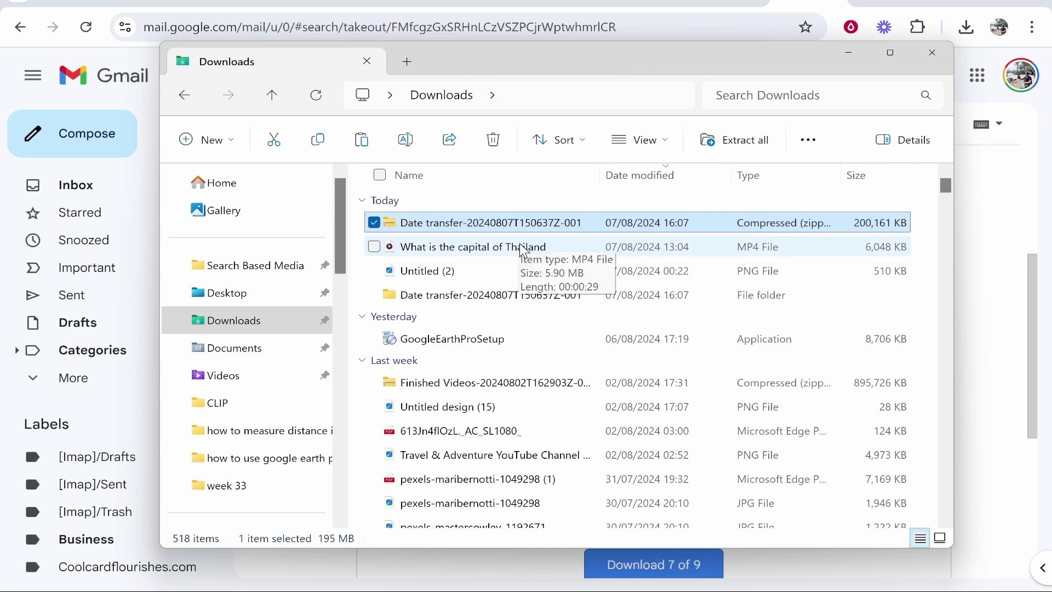
scroll(277, 315, "down", 5)
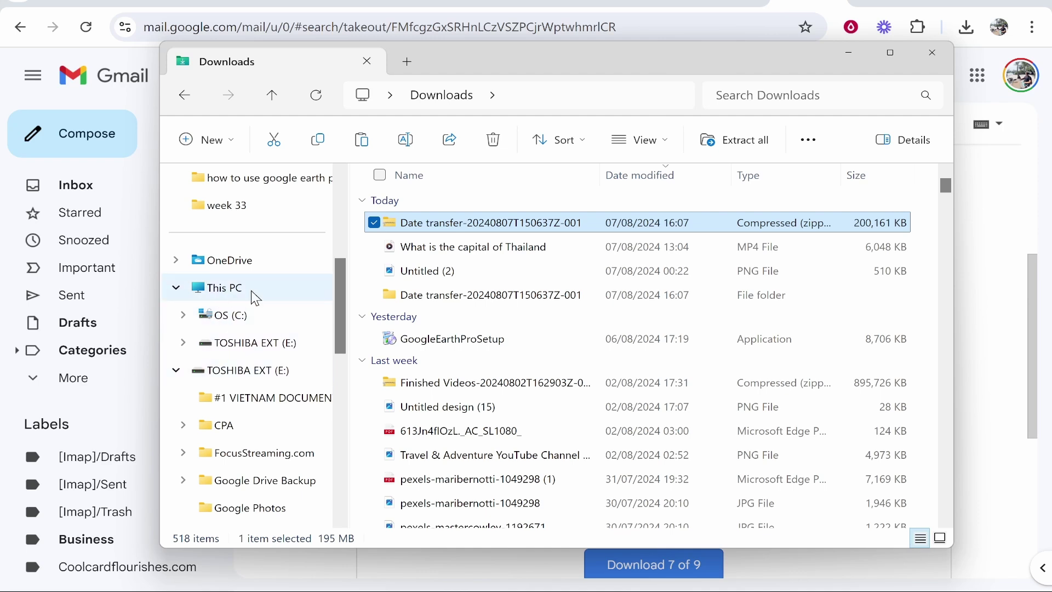
Step: Paste the Date transfer zip (200,161 KB) into Google Photos Backup on TOSHIBA EXT (E:)
left_click(256, 296)
double_click(497, 274)
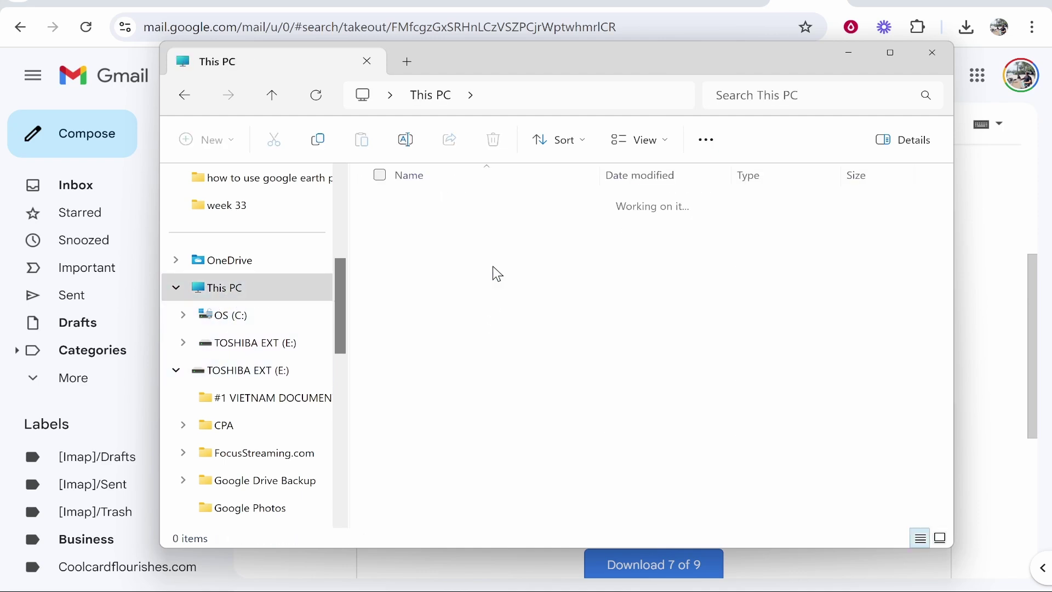
scroll(510, 308, "down", 5)
scroll(500, 334, "up", 4)
scroll(471, 355, "up", 2)
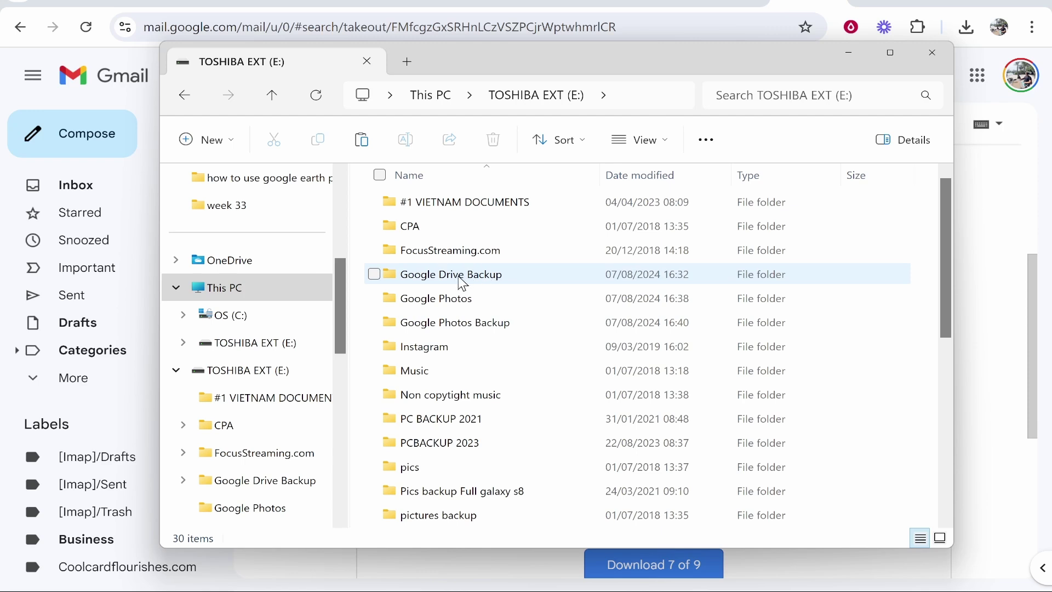
double_click(456, 322)
right_click(559, 267)
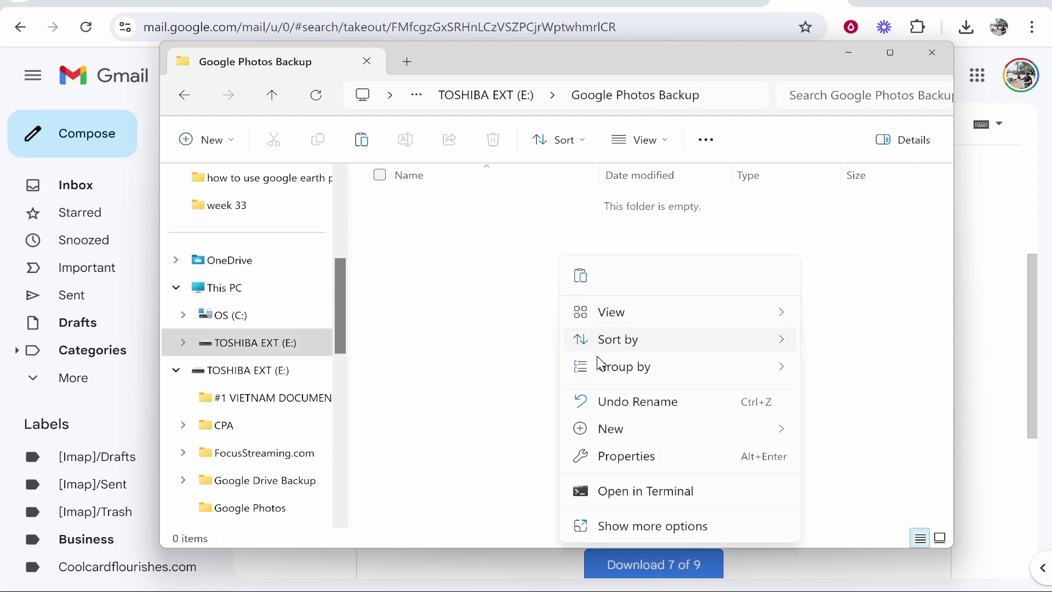
left_click(582, 285)
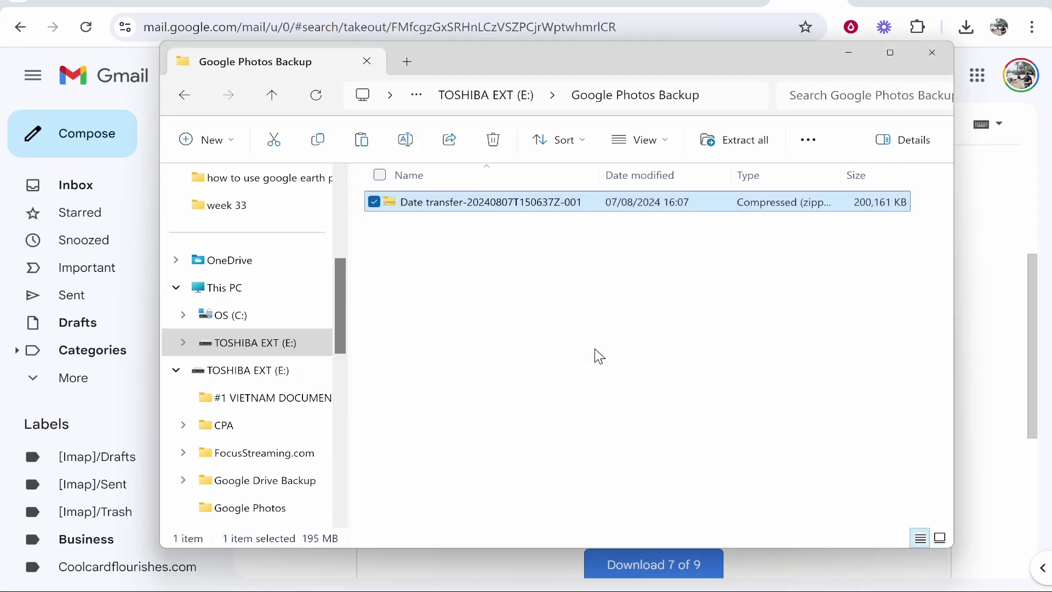
left_click(702, 382)
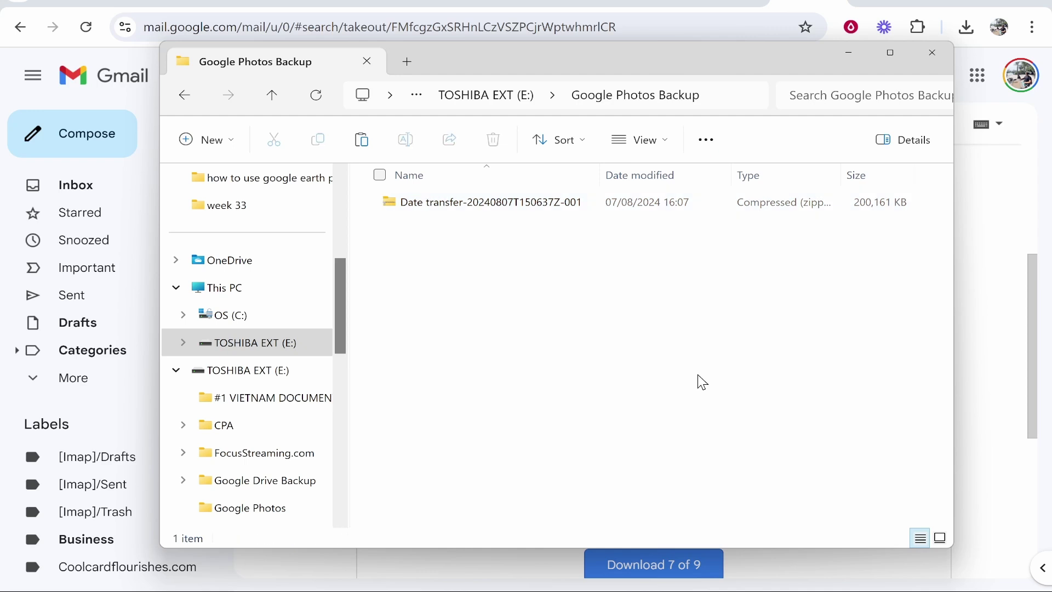